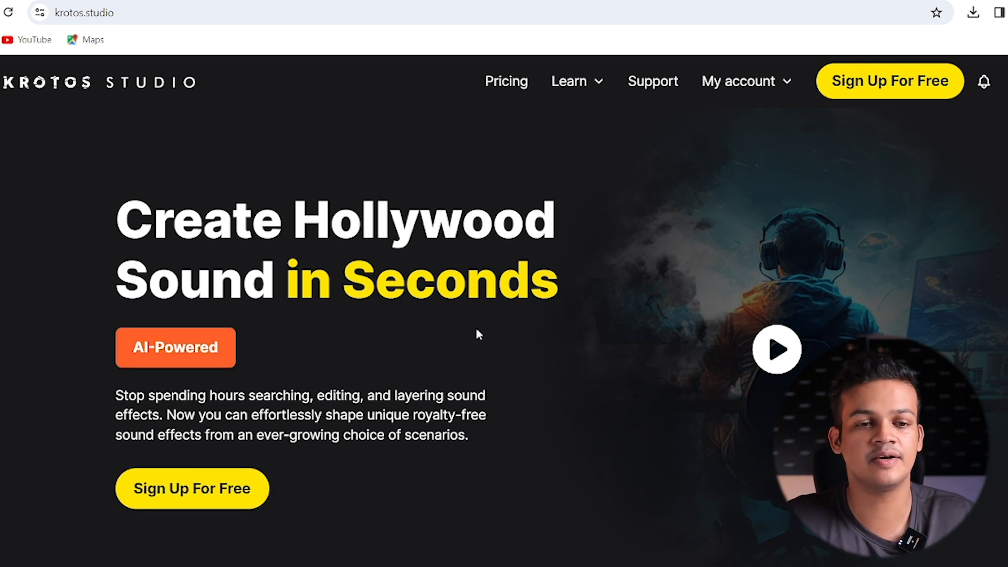
- Open the free sign-up page on the Krotos Studio site and go to the account's downloads
left_click(899, 97)
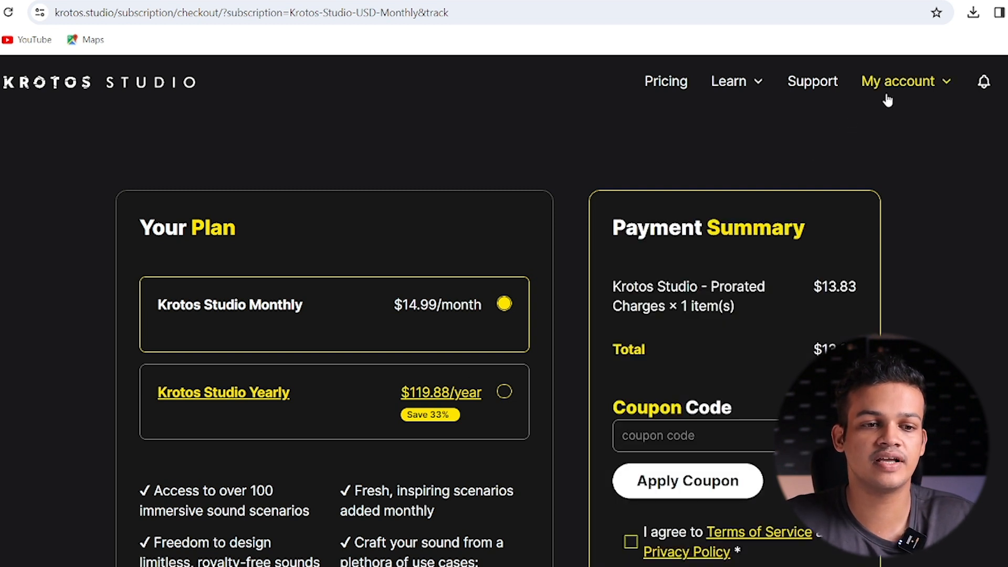
left_click(917, 91)
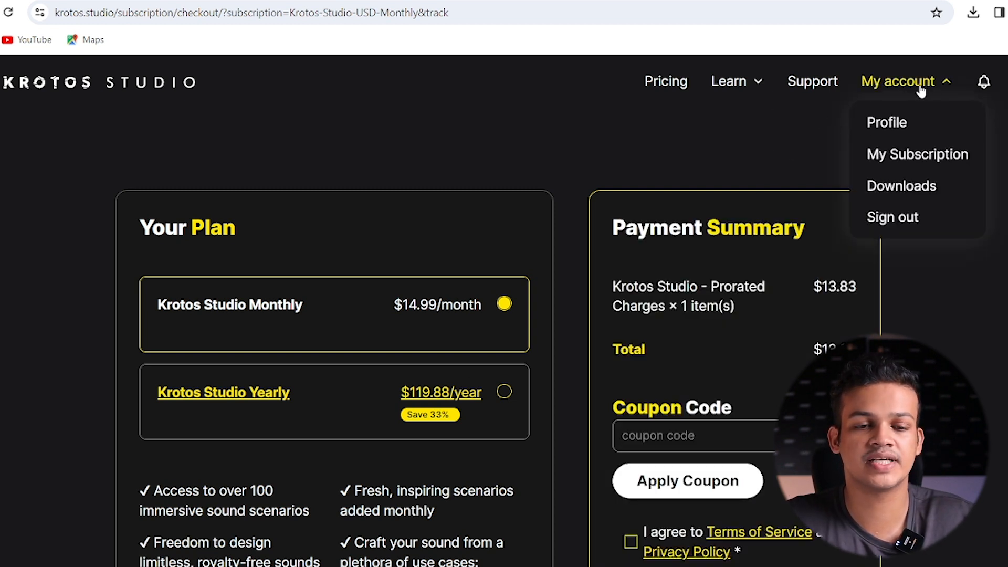
left_click(909, 192)
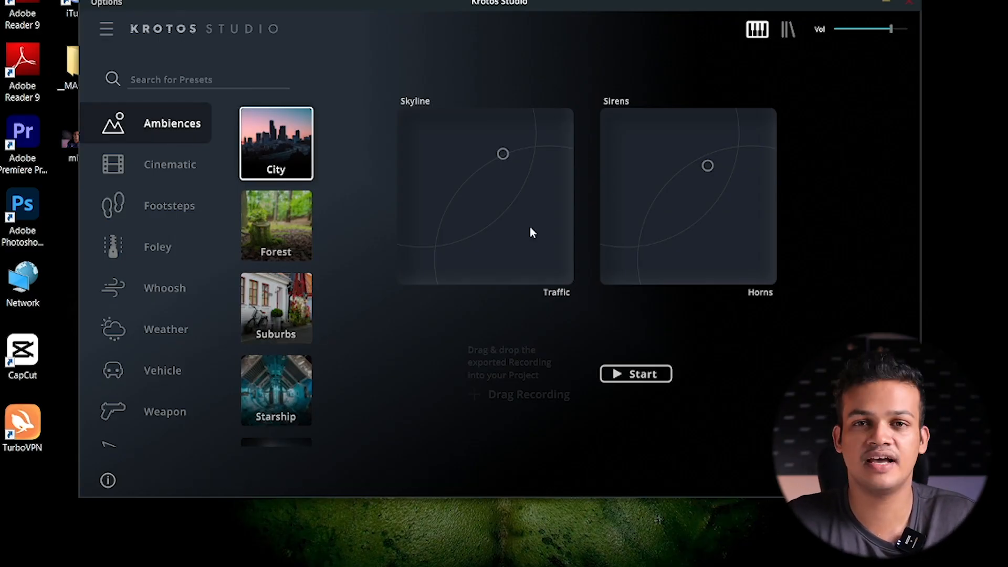
- Raise the output volume to maximum and load the Forest ambience preset
left_click_drag(890, 29, 914, 30)
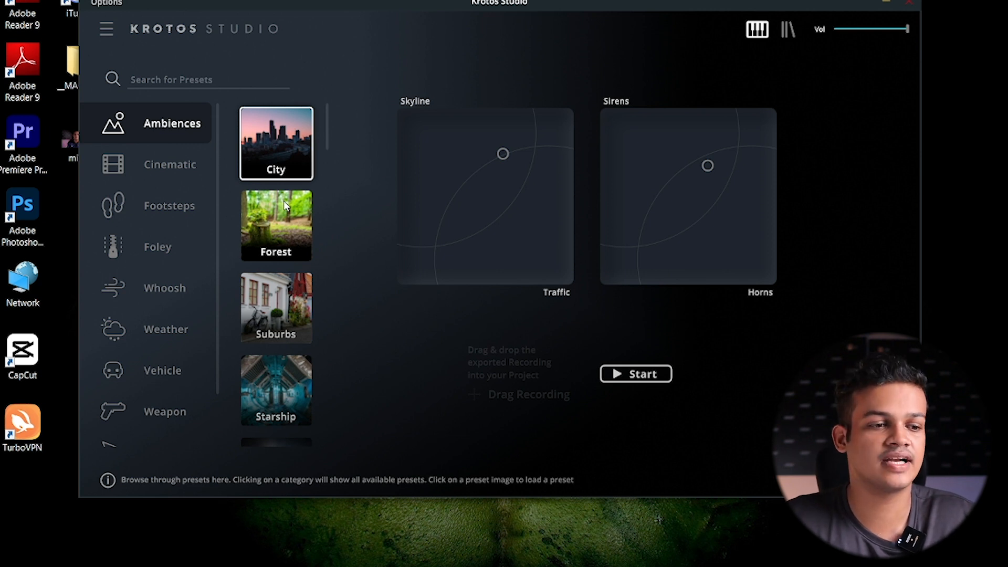
left_click(272, 229)
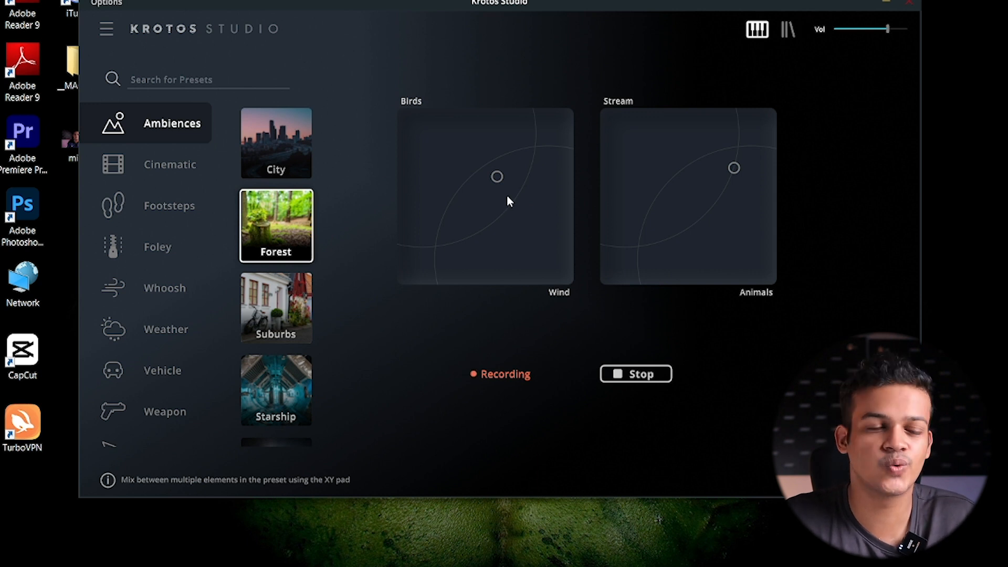
- Vary the Birds–Wind mix while recording, and shift the Stream–Animals mix fully toward Animals and back near the centre
left_click(412, 115)
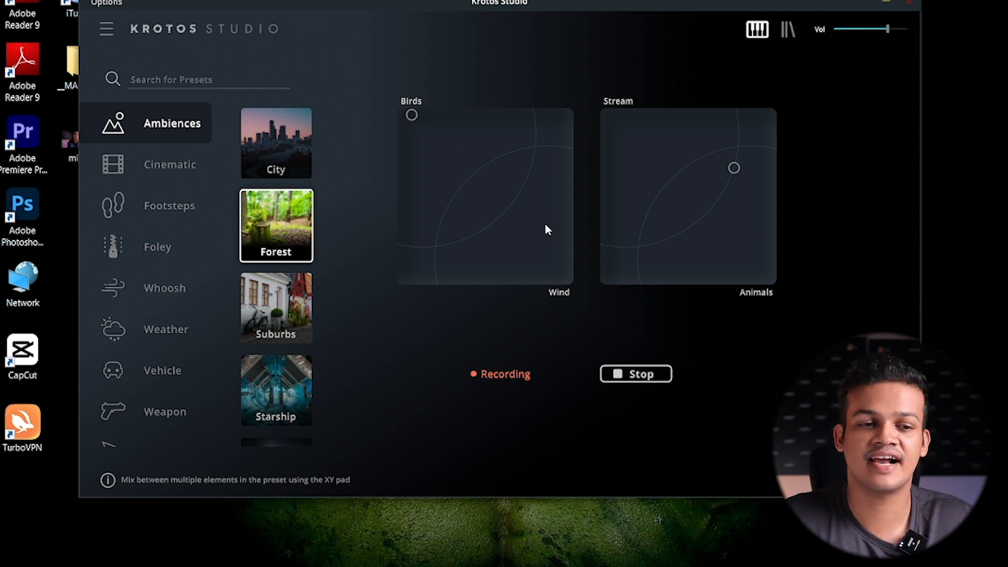
left_click(522, 212)
left_click(724, 258)
left_click(744, 274)
left_click_drag(744, 274, 756, 284)
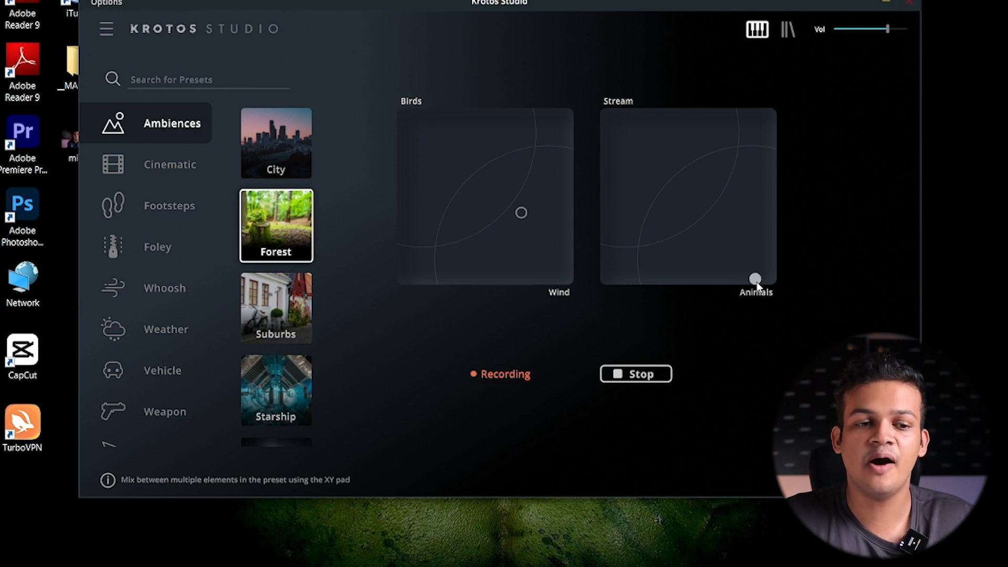
left_click(708, 221)
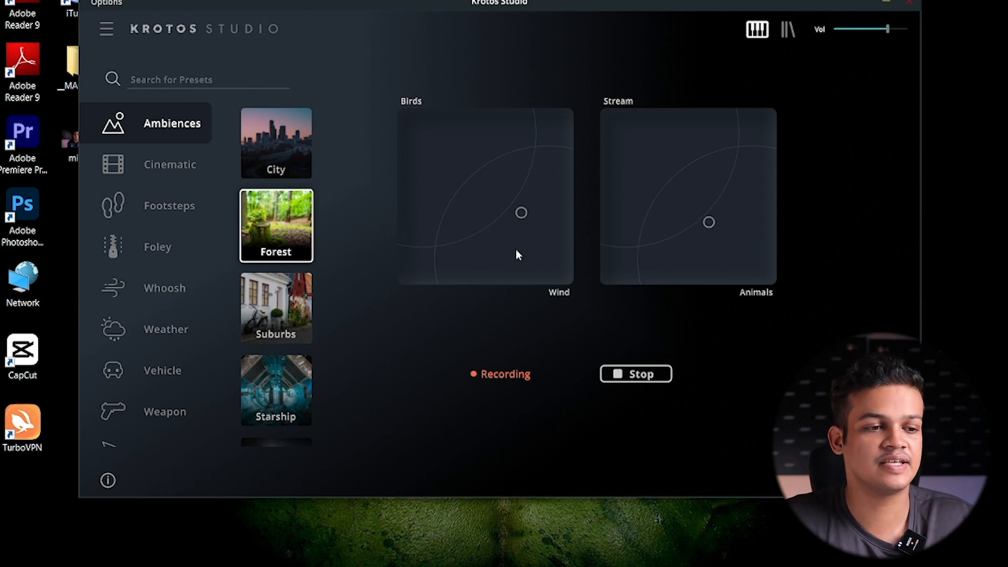
- Load the City ambience preset and shift its two mixes fully toward Traffic and Horns
left_click(293, 147)
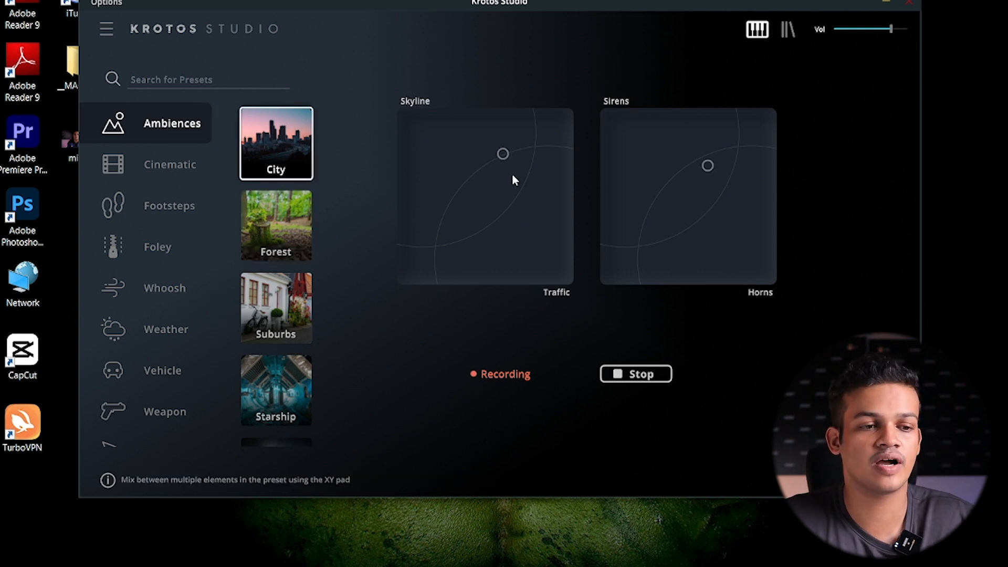
left_click(509, 212)
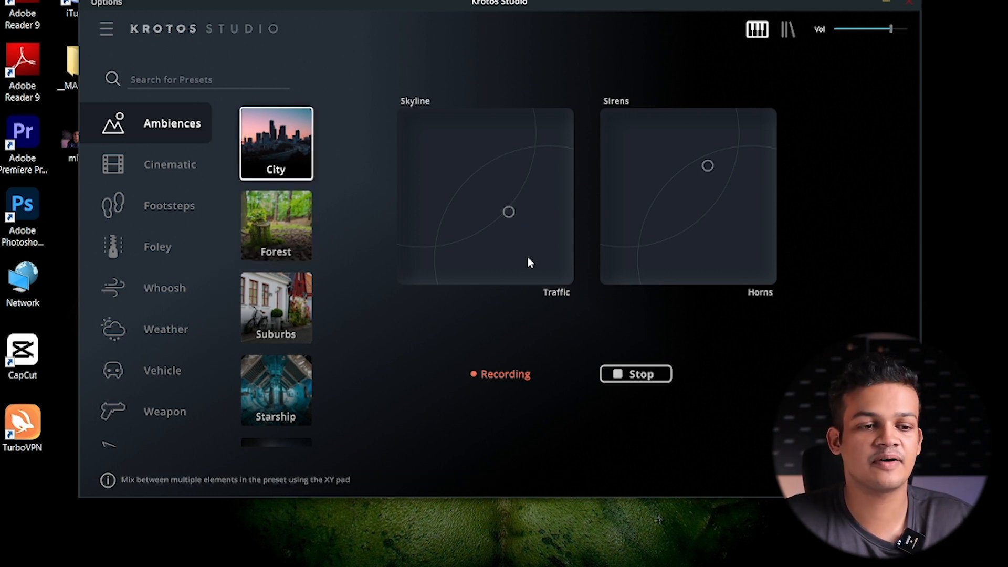
left_click(565, 279)
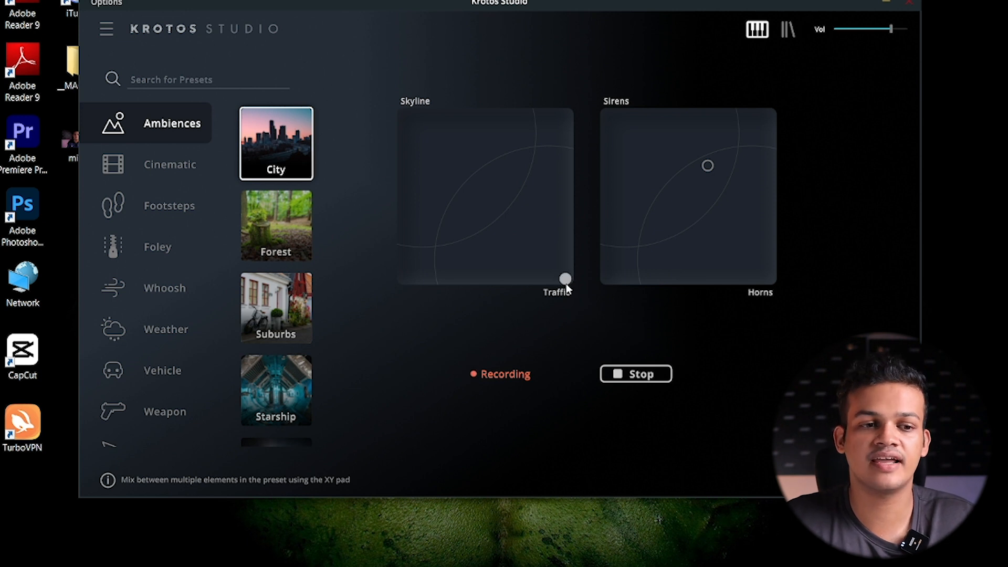
left_click(768, 279)
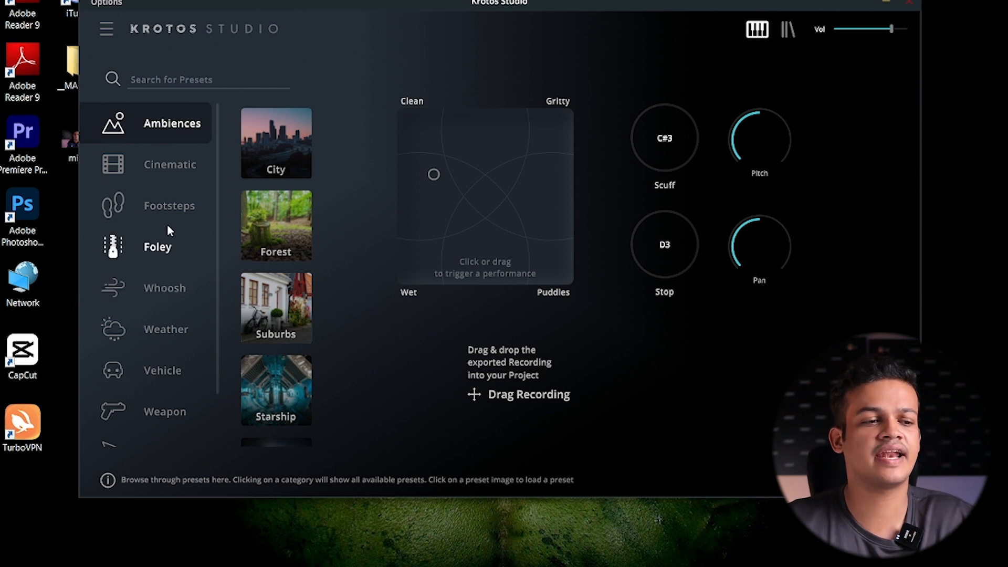
- Show the Footsteps presets and record a Boots Urban performance around the middle of the Clean–Gritty–Wet–Puddles pad
left_click(169, 209)
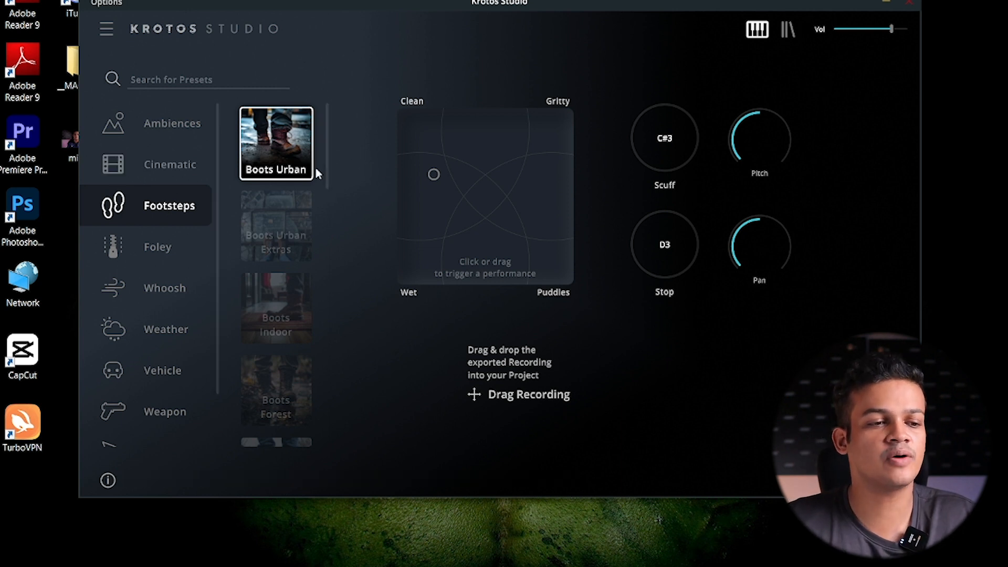
left_click_drag(464, 208, 493, 208)
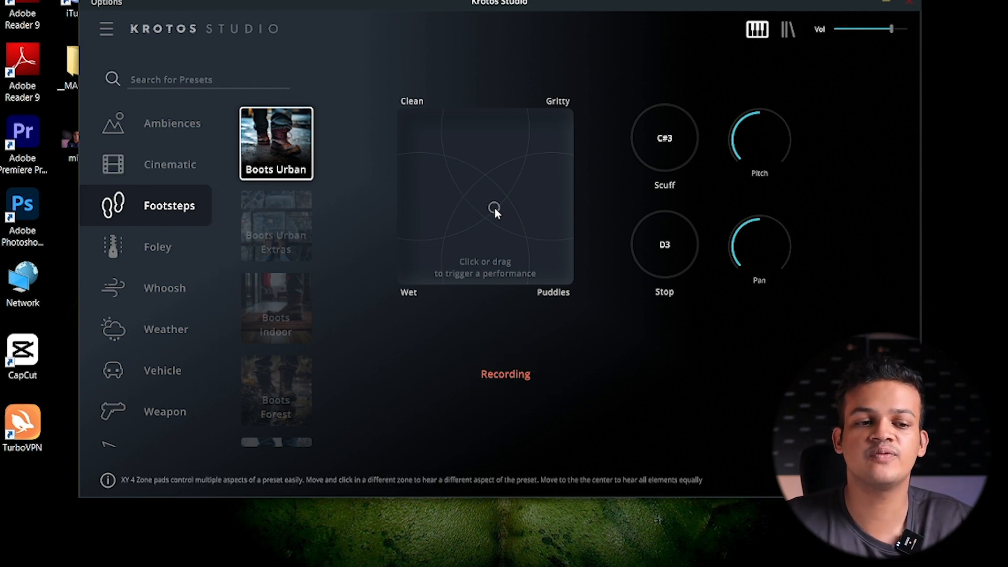
left_click(469, 235)
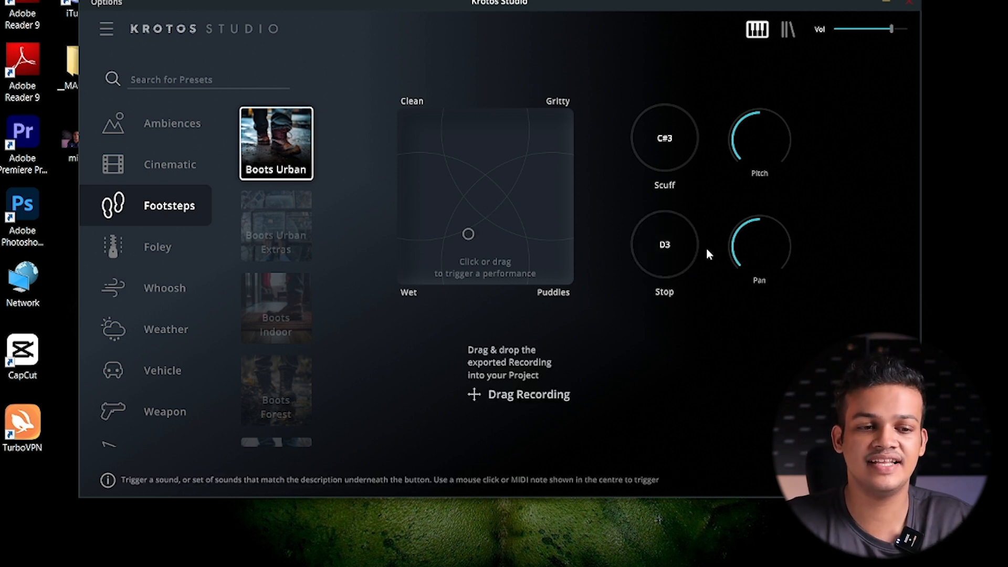
- Browse the Whoosh presets and try to load the locked Wind Whoosh preset
left_click(173, 288)
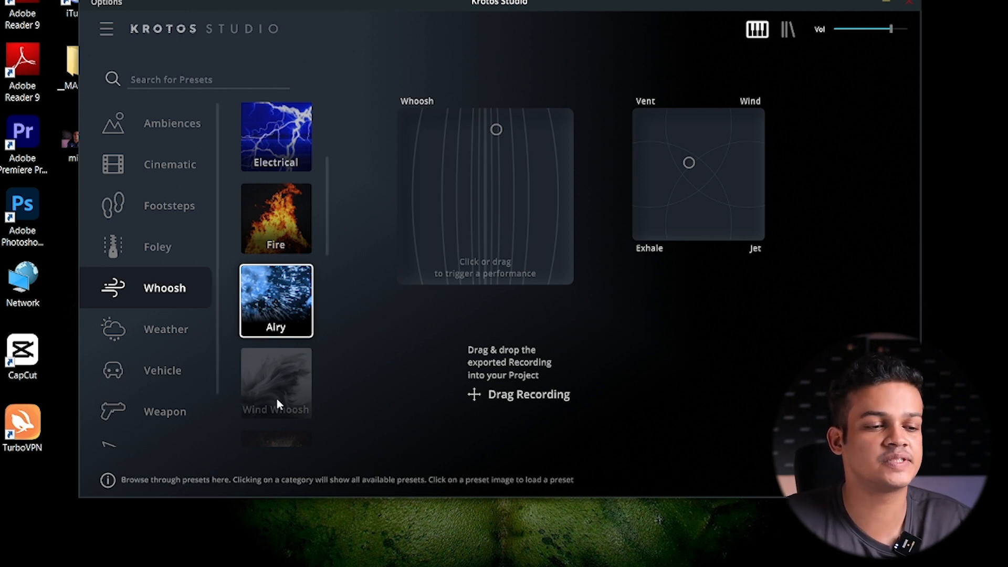
scroll(277, 398, "down", 2)
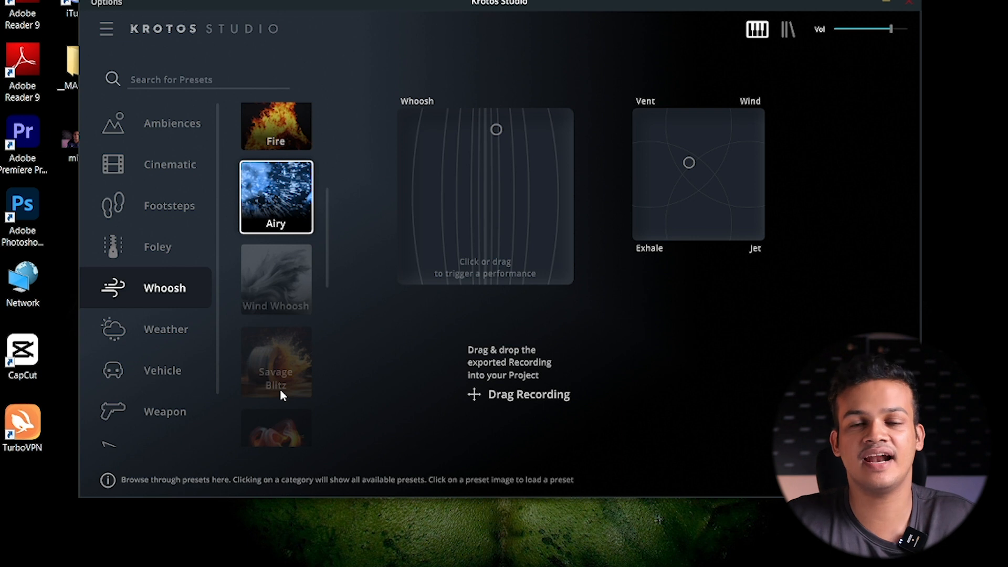
left_click(284, 288)
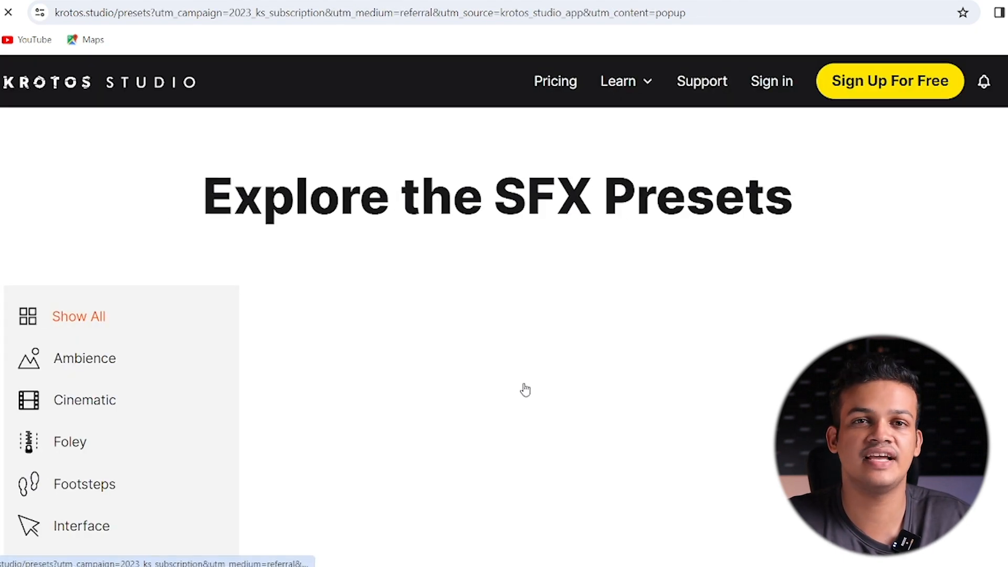
- Look through the SFX presets on the Krotos website and compare the free and paid plans on the pricing page
scroll(528, 411, "down", 2)
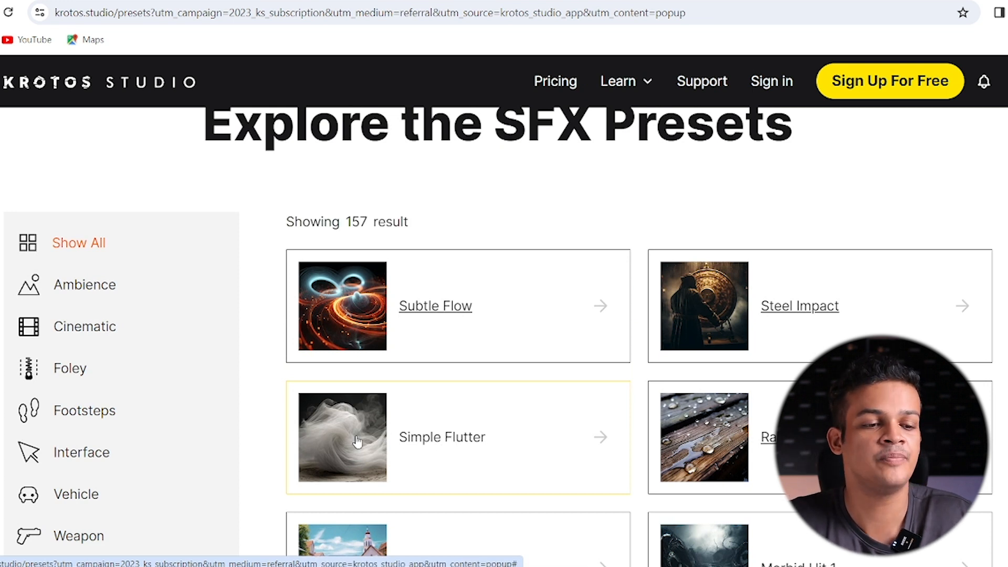
scroll(409, 447, "down", 3)
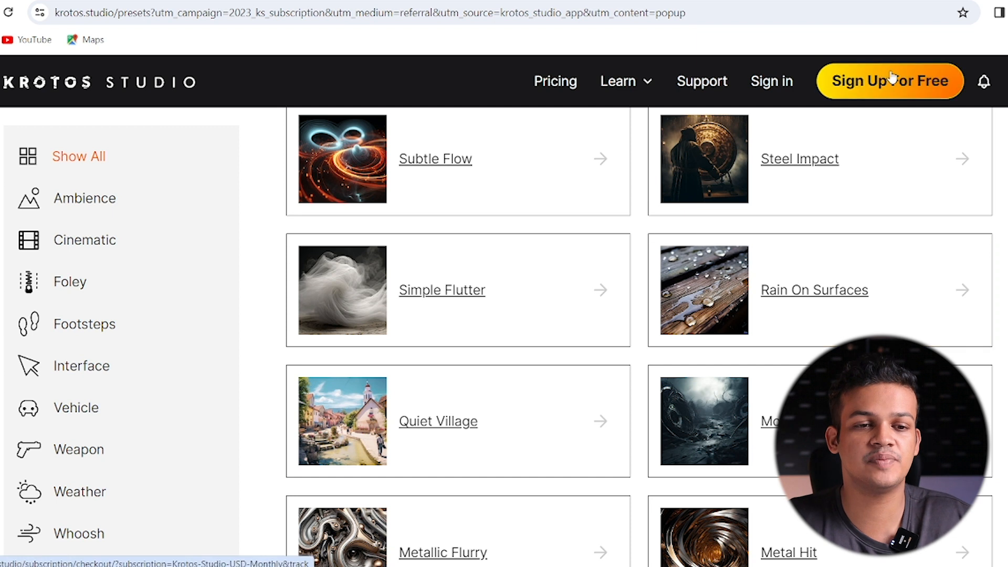
left_click(567, 89)
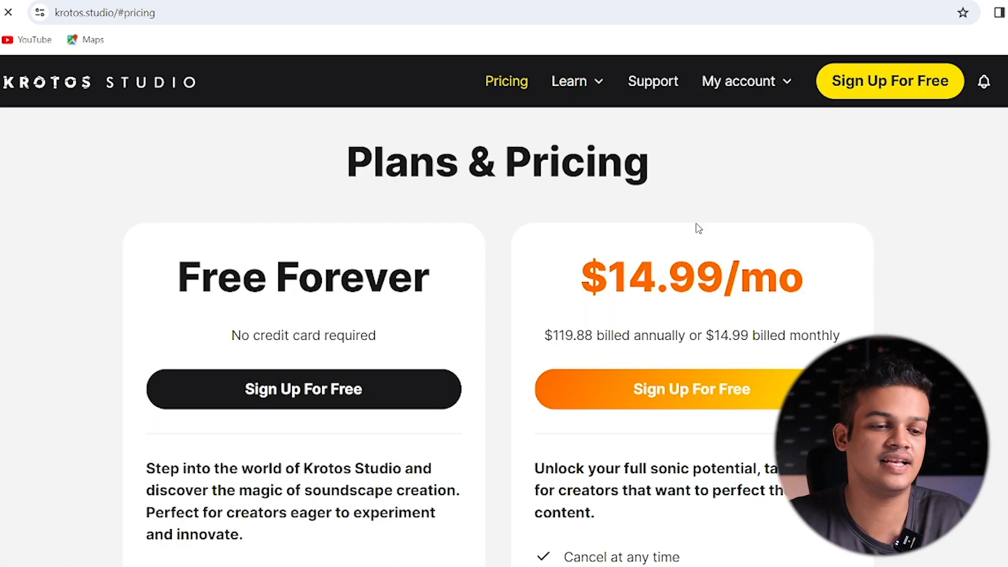
scroll(711, 285, "down", 3)
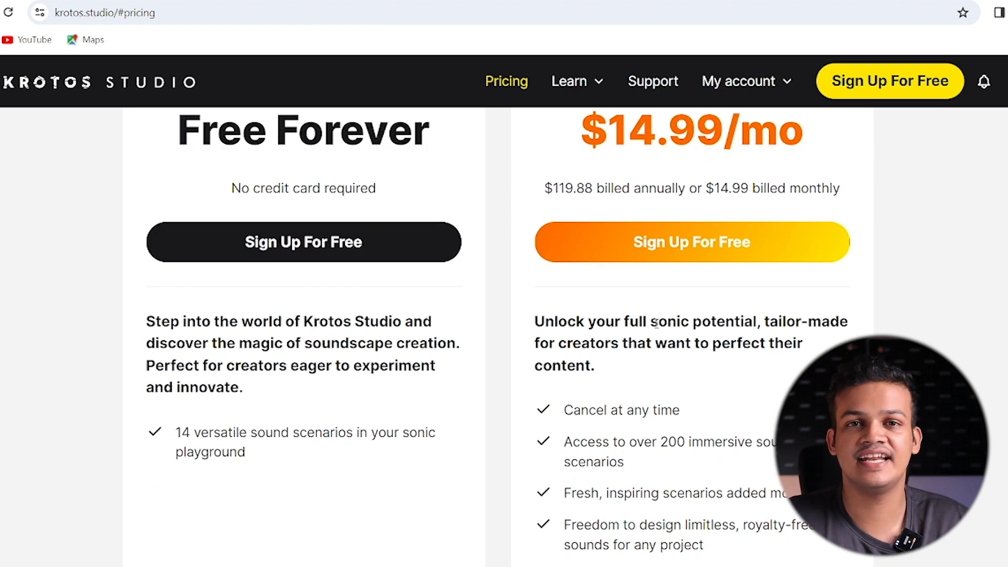
scroll(652, 362, "up", 3)
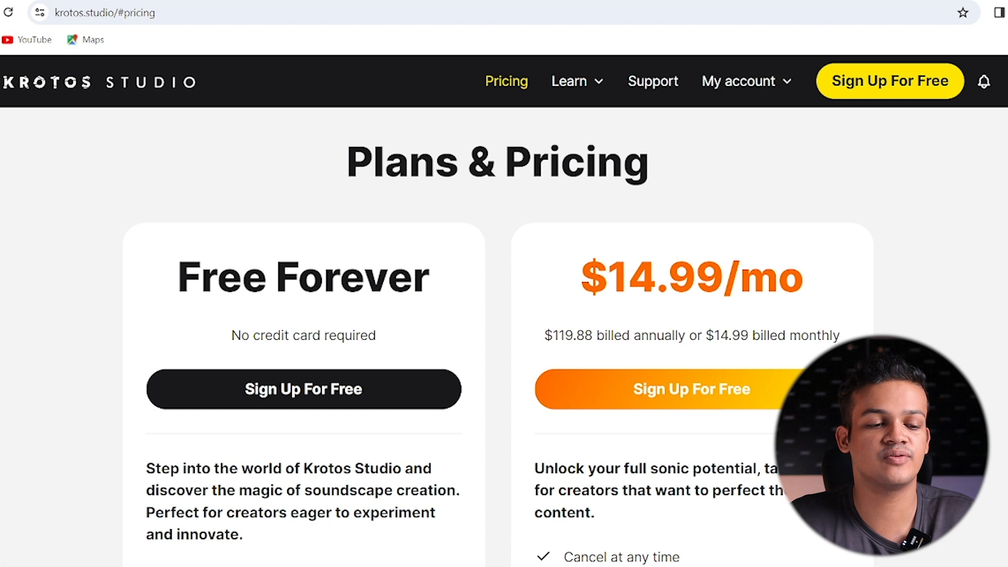
- Switch back to the Krotos Studio desktop app and record Airy whoosh performances, sweeping through the centre of the Whoosh pad
mouse_move(425, 566)
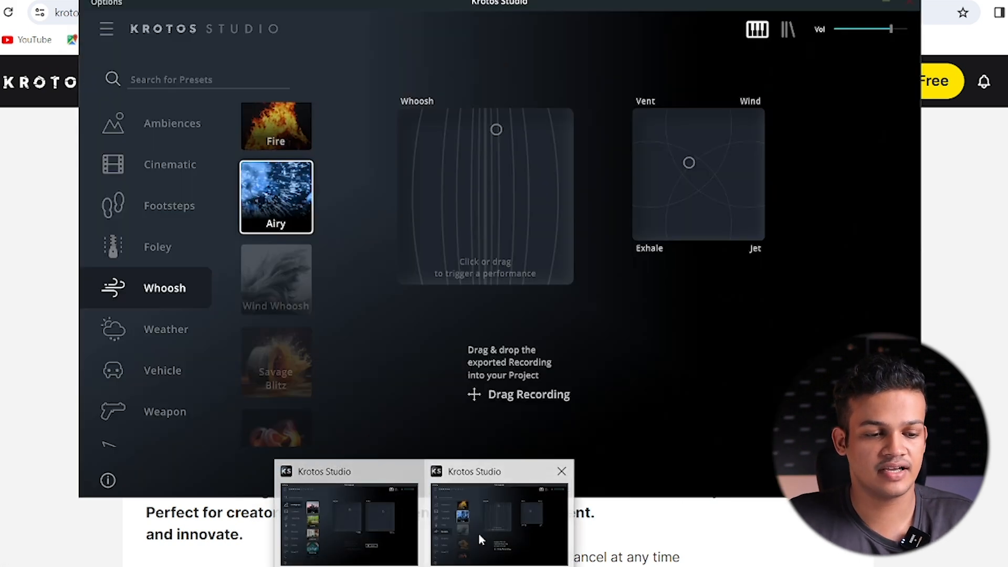
left_click(477, 534)
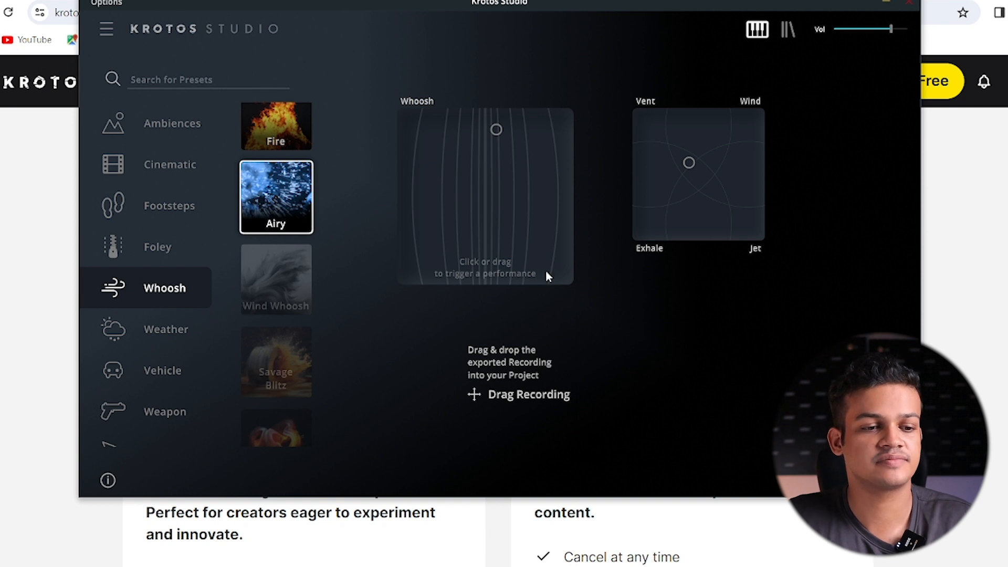
left_click(538, 238)
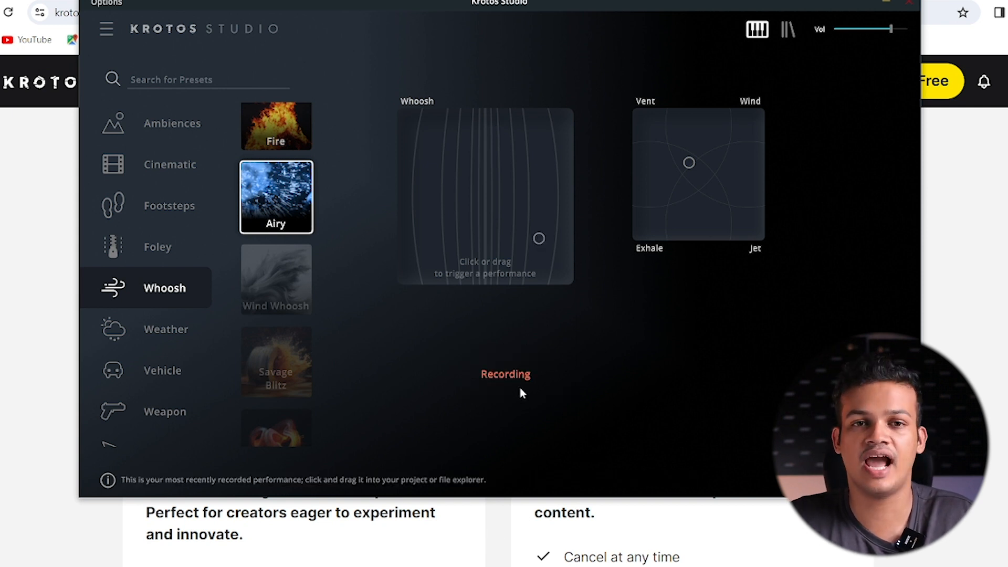
left_click(505, 215)
left_click_drag(506, 214, 481, 192)
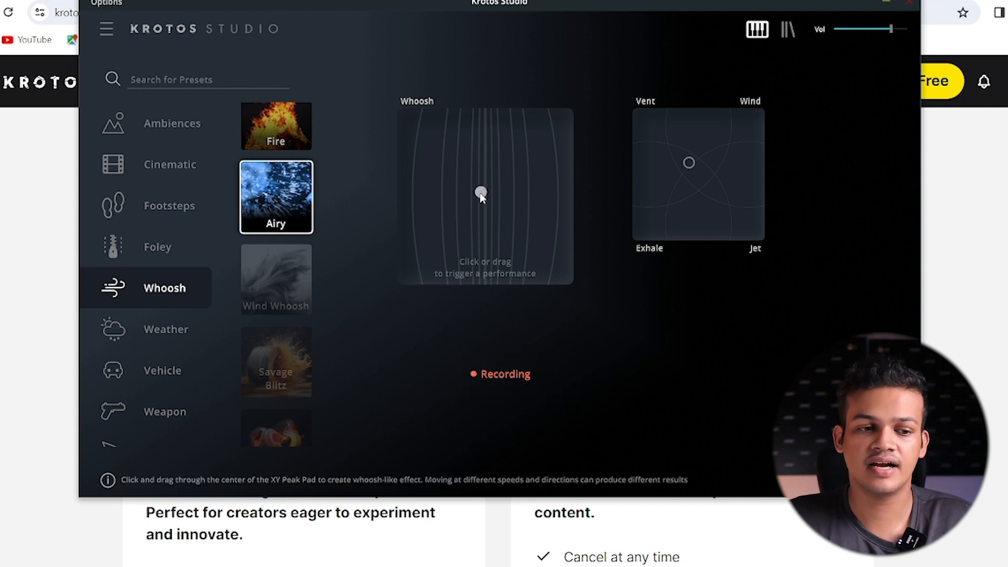